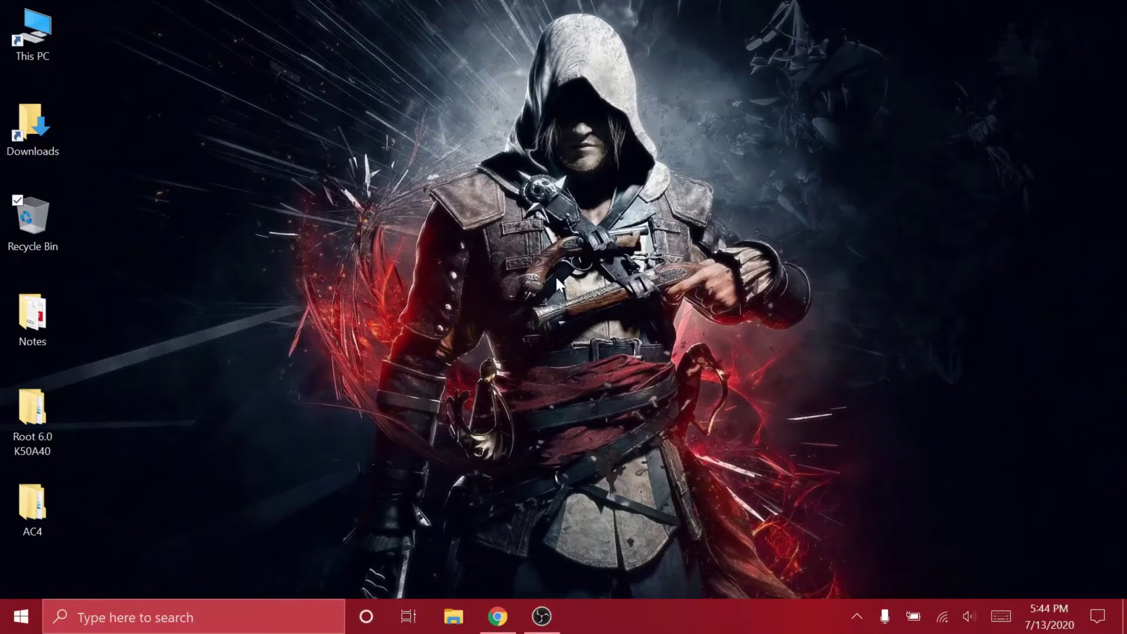
- Restore the Chrome window showing the emteria.com home page
left_click(497, 616)
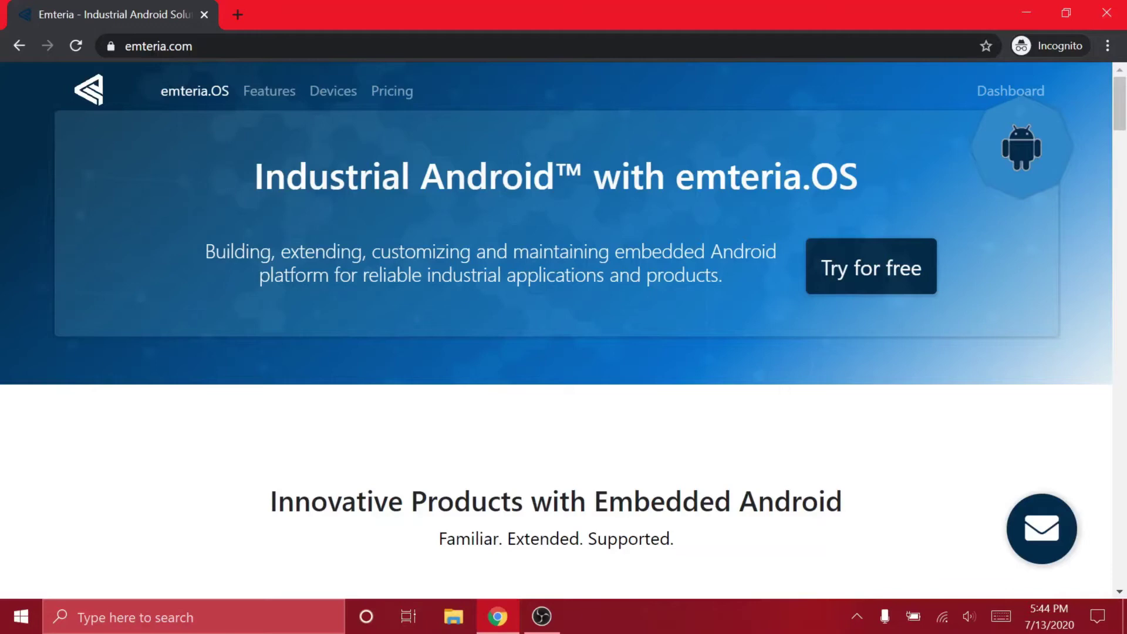
- Open the free trial plans and compare the Basic, Advanced and Premium options
left_click(854, 269)
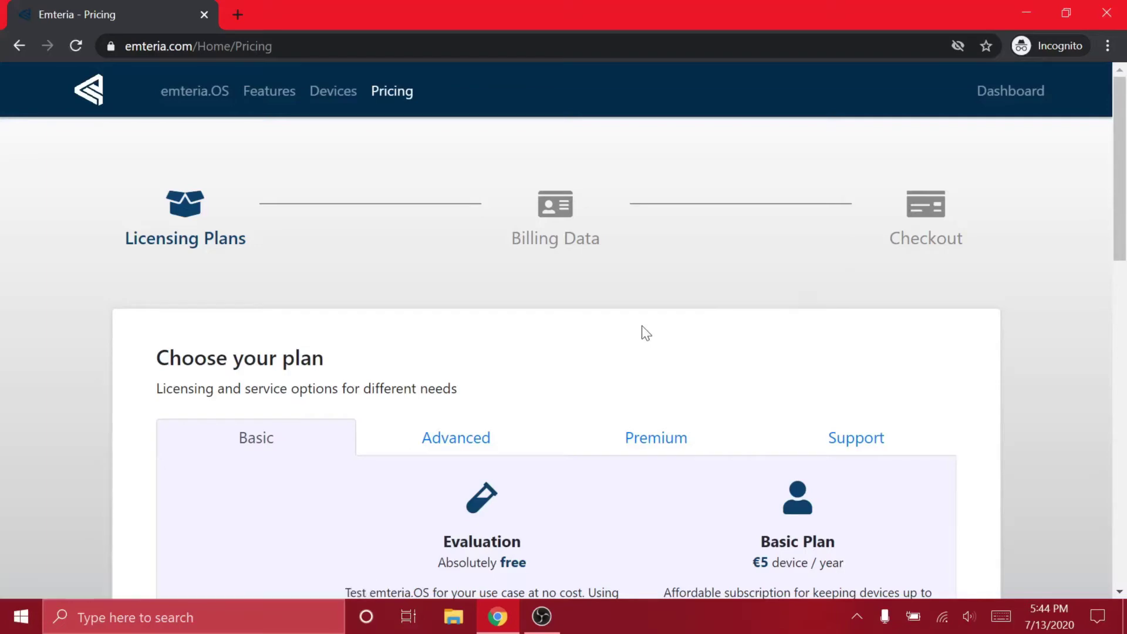
scroll(643, 327, "down", 3)
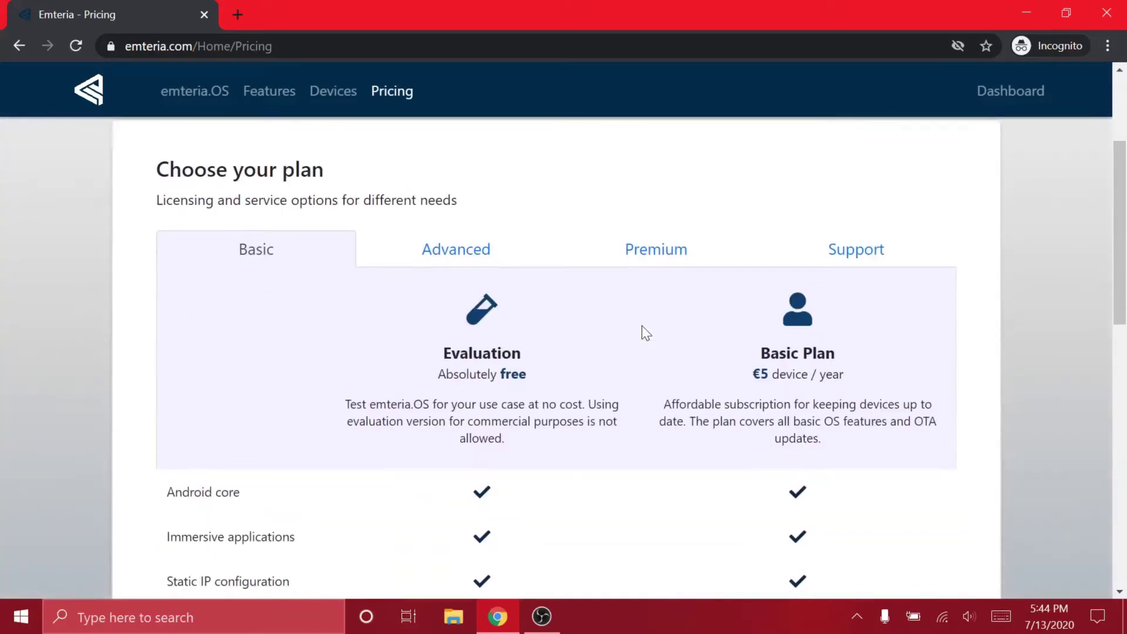
left_click(452, 252)
left_click(627, 258)
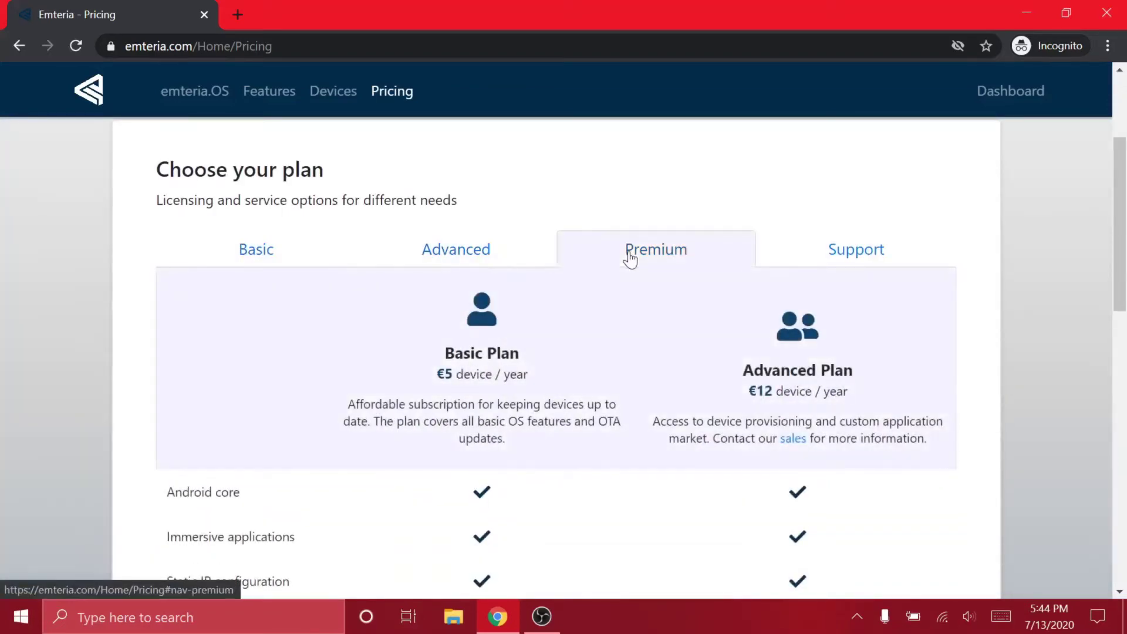
left_click(282, 270)
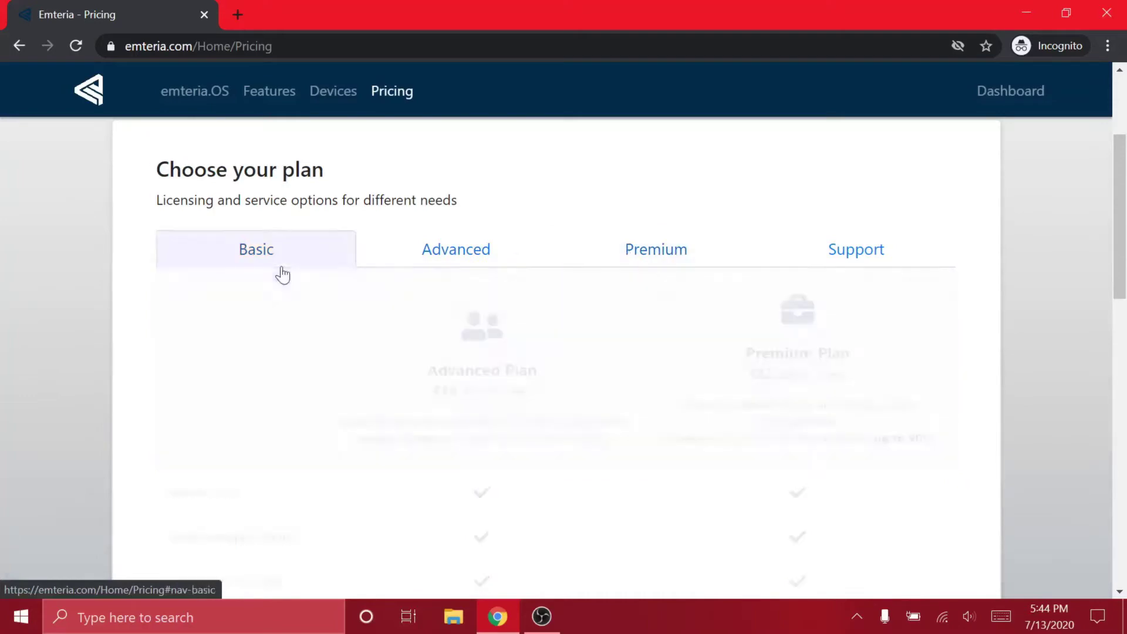
scroll(482, 317, "down", 7)
scroll(481, 317, "down", 1)
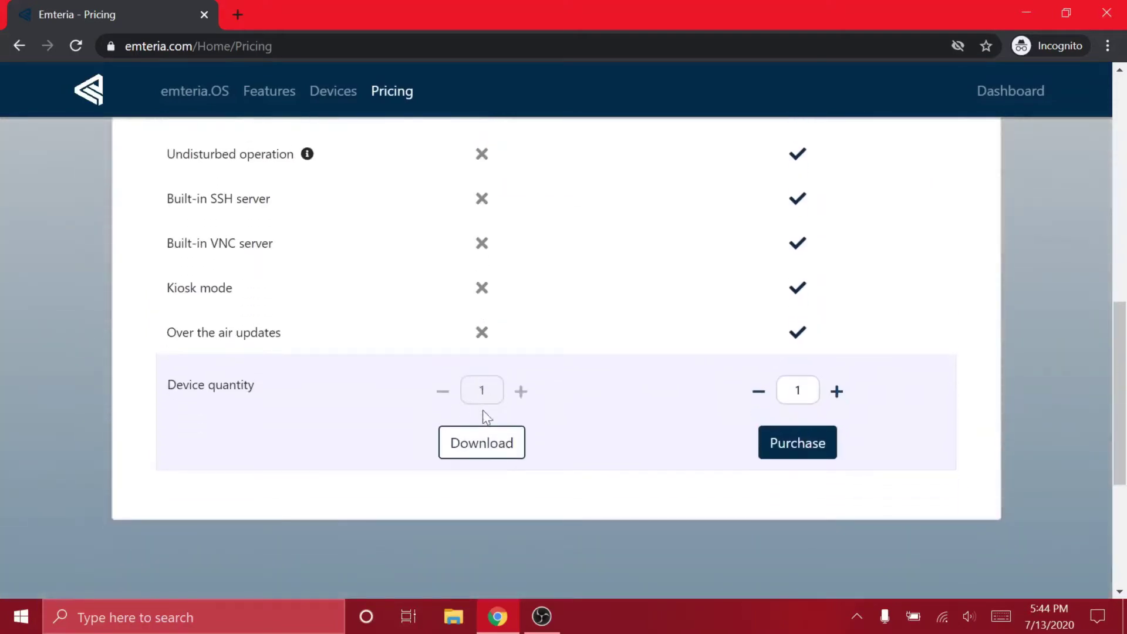
- Download the Windows x64 installer Emteria.OS_Installer-v0.7-14.exe from the Evaluation page and minimize Chrome
left_click(488, 444)
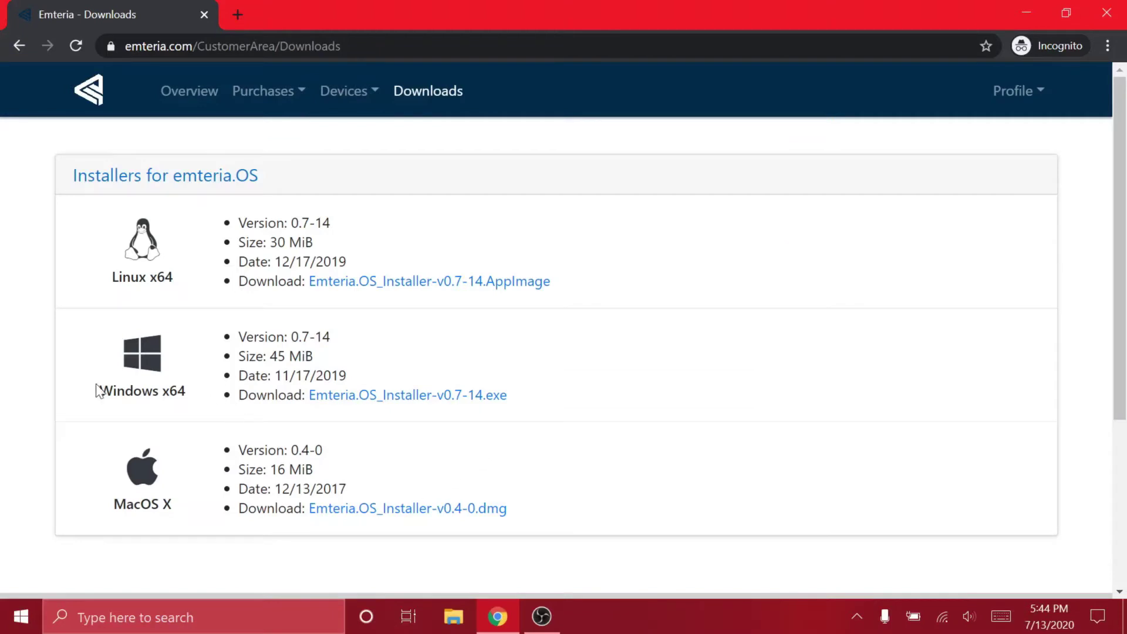
left_click_drag(97, 392, 194, 395)
left_click(194, 395)
left_click(469, 397)
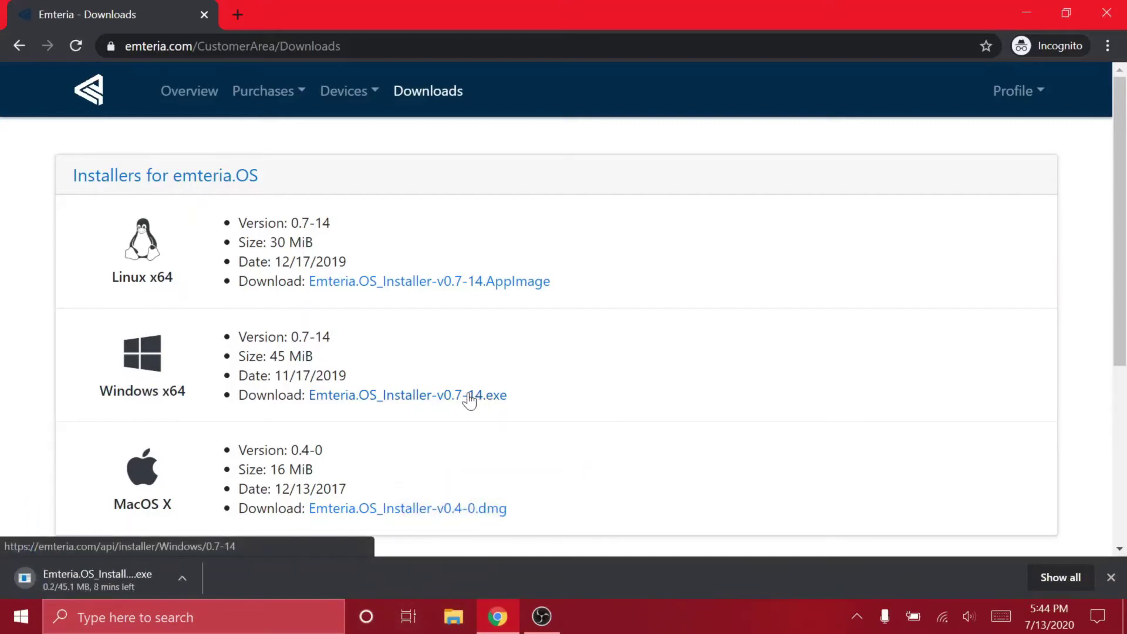
key("ctrl+j")
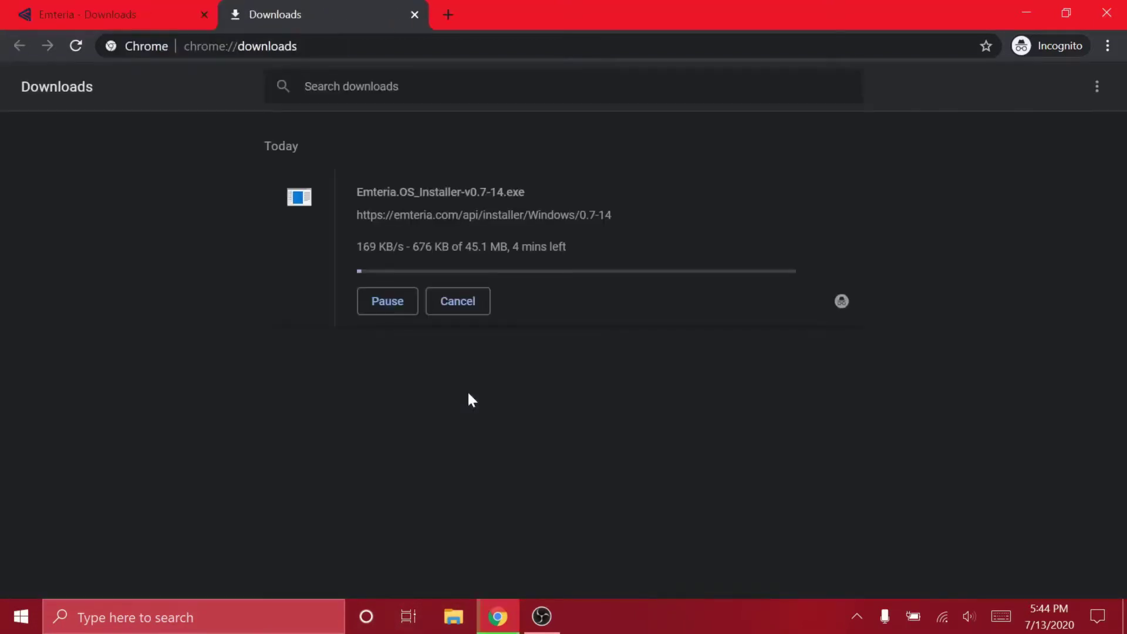
left_click(1019, 7)
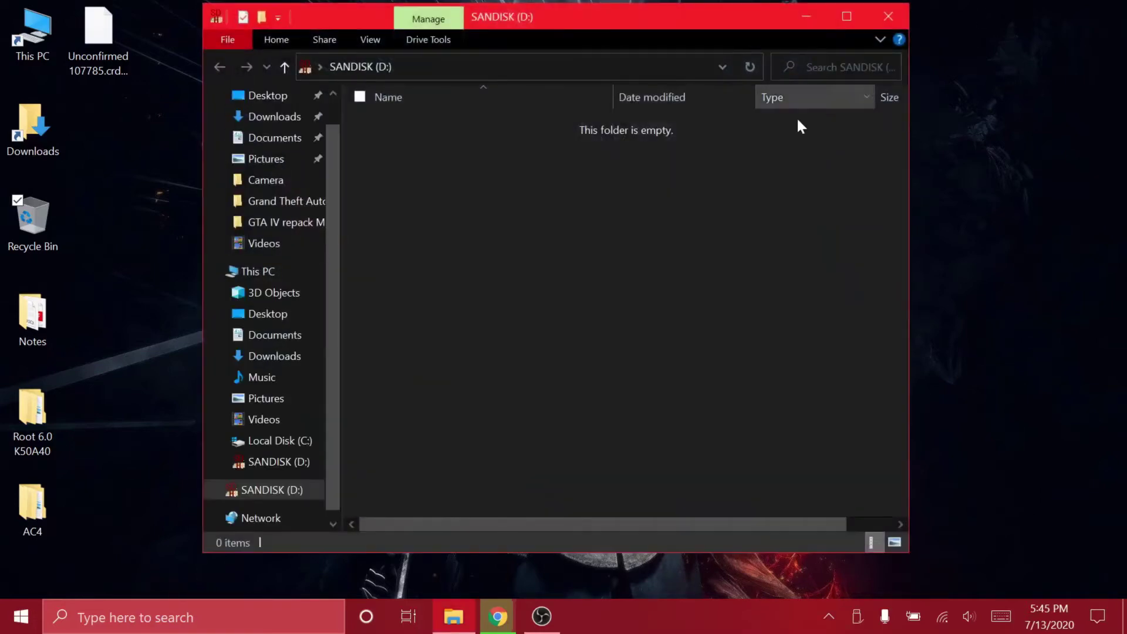
- Quick-format the SANDISK card D: as FAT32 (29.71 GB) in SD Card Formatter, then close it
left_click(889, 16)
key("super")
scroll(202, 514, "down", 10)
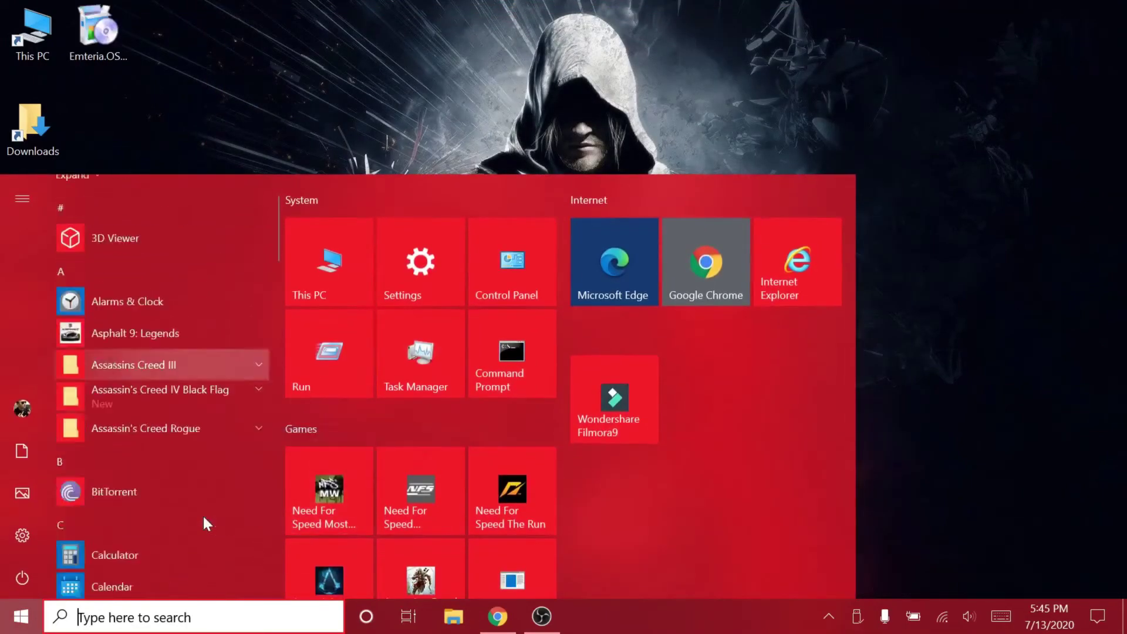
scroll(202, 514, "down", 3)
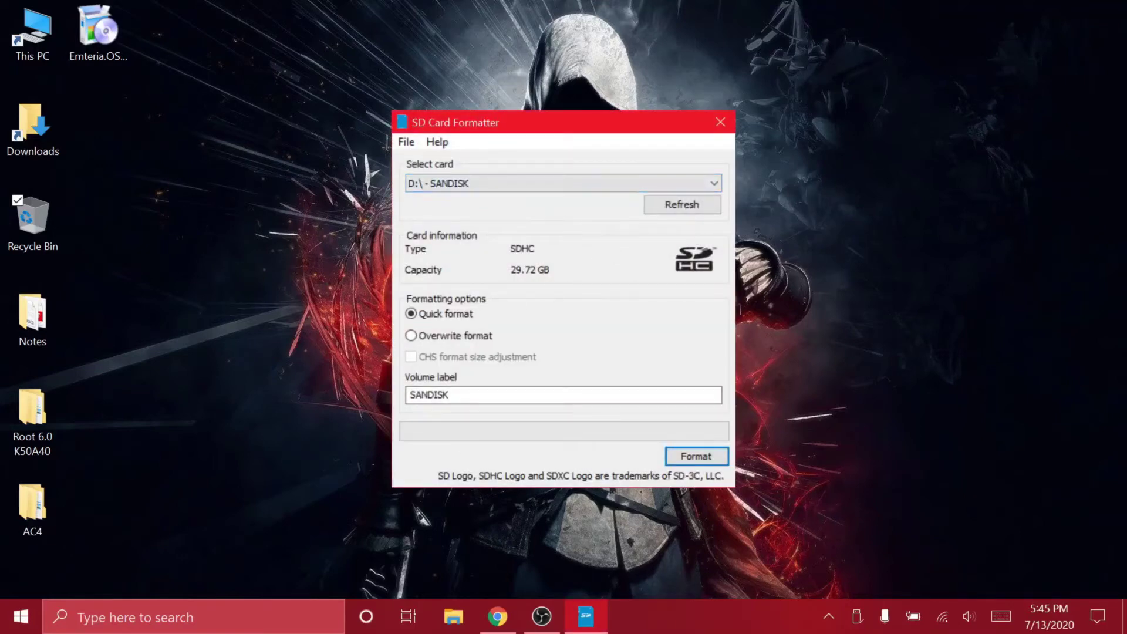
left_click(685, 457)
left_click(628, 376)
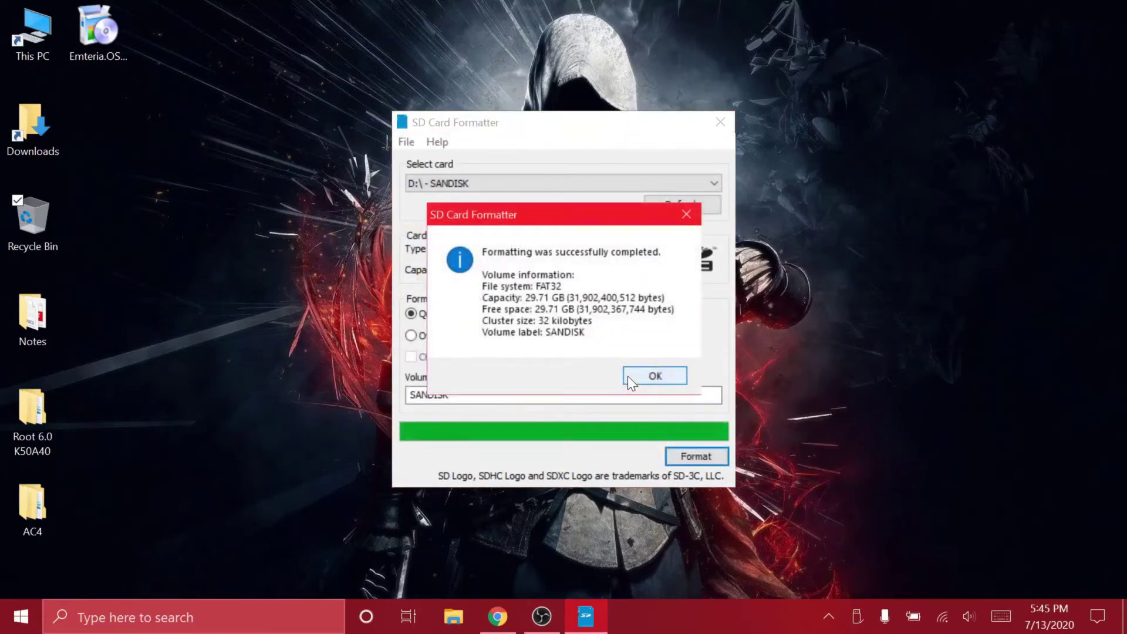
left_click(628, 376)
left_click(719, 123)
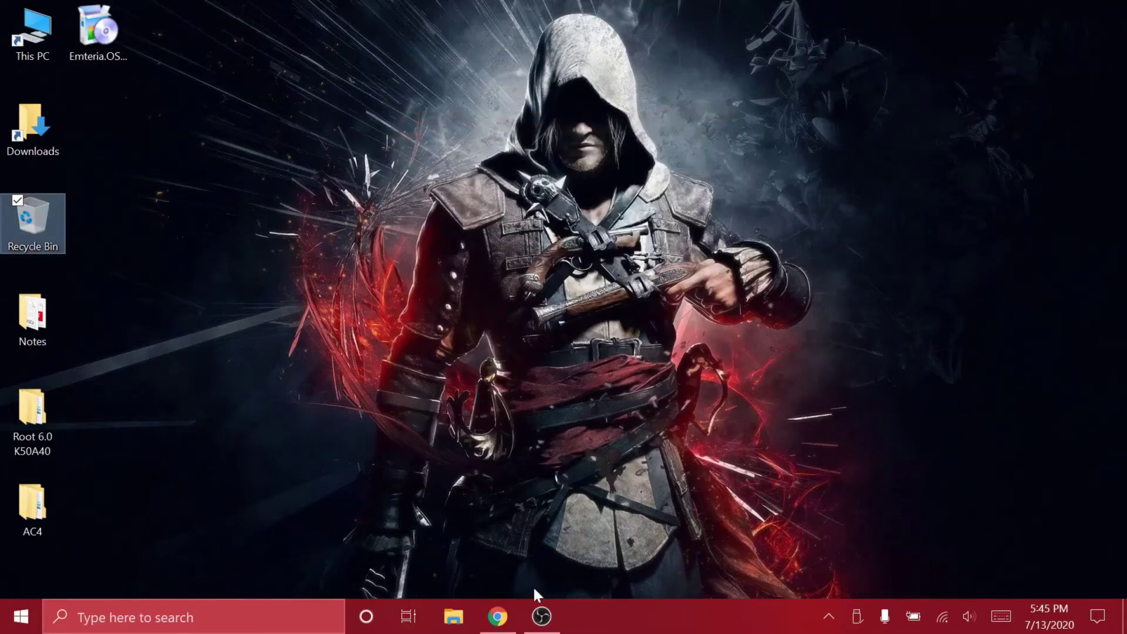
- Run the downloaded setup, accept the license, and install to C:\Program Files\Emteria\Installer
left_click(497, 617)
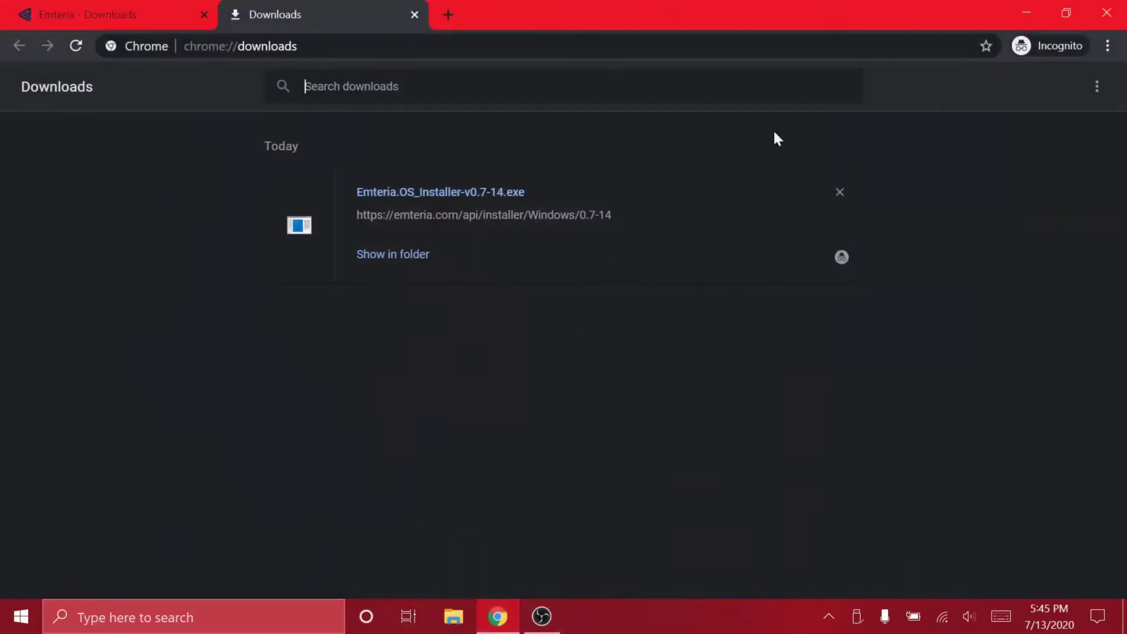
key("super+d")
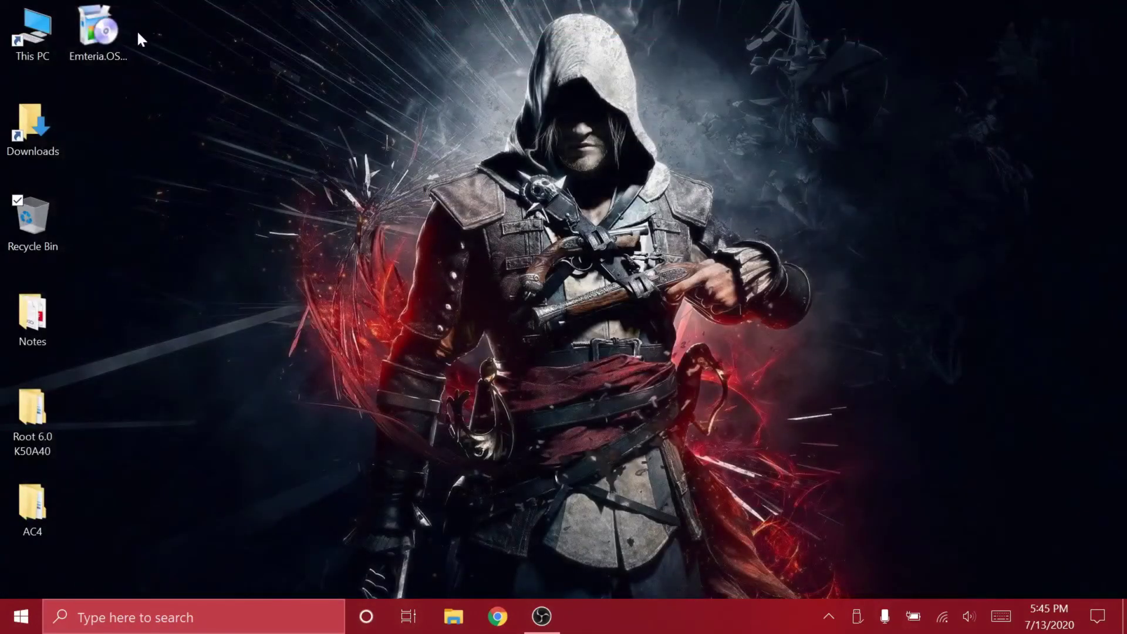
double_click(114, 38)
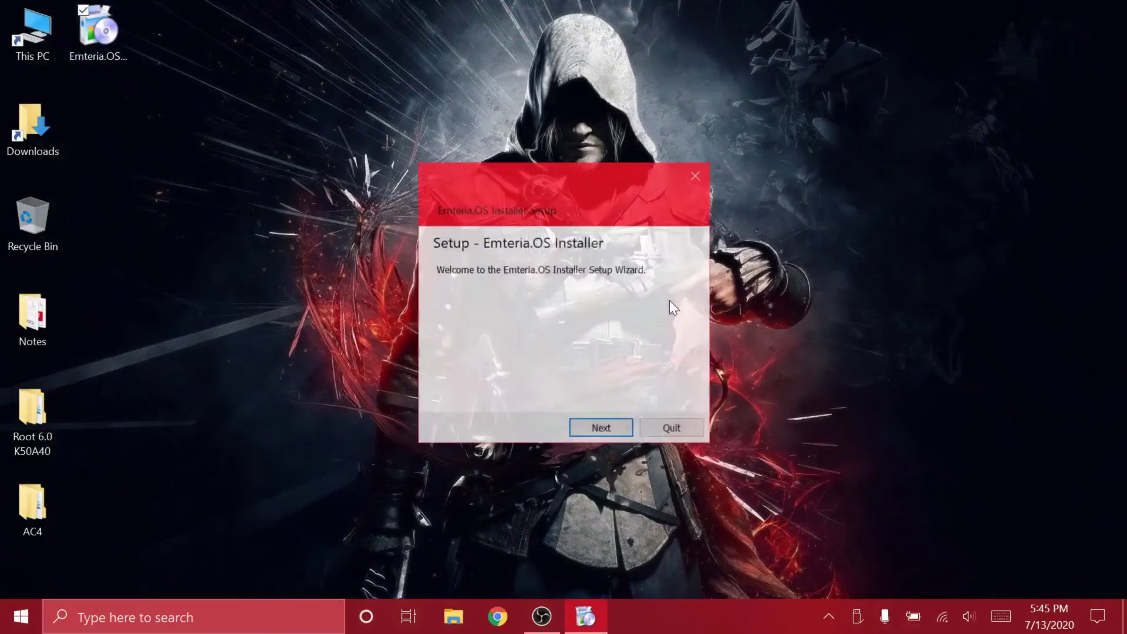
left_click(581, 429)
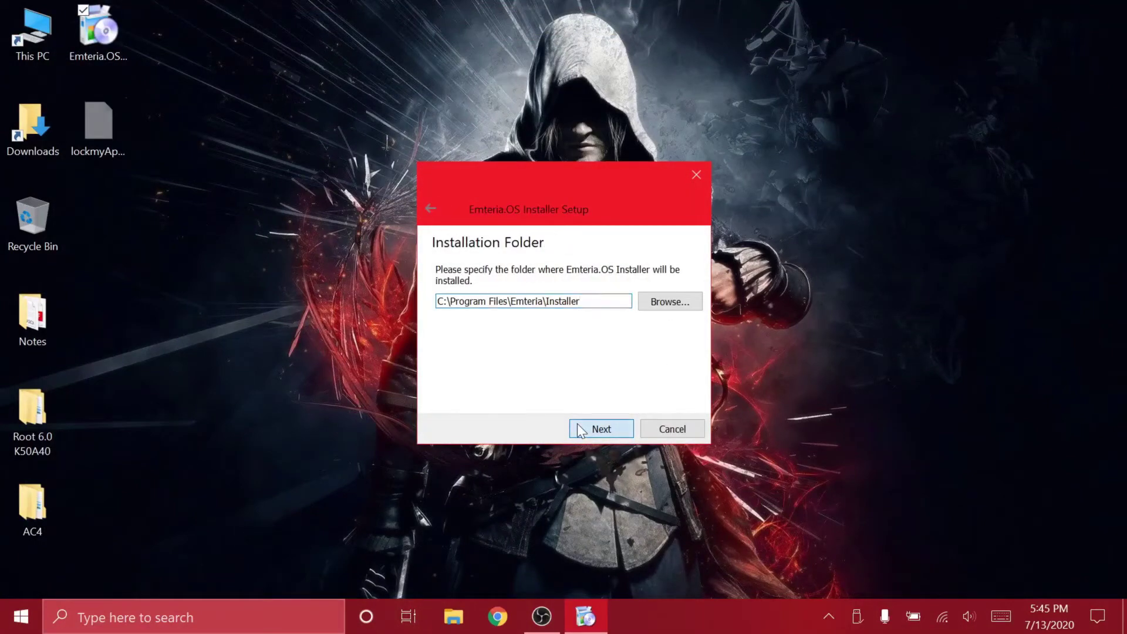
left_click(579, 428)
left_click(606, 431)
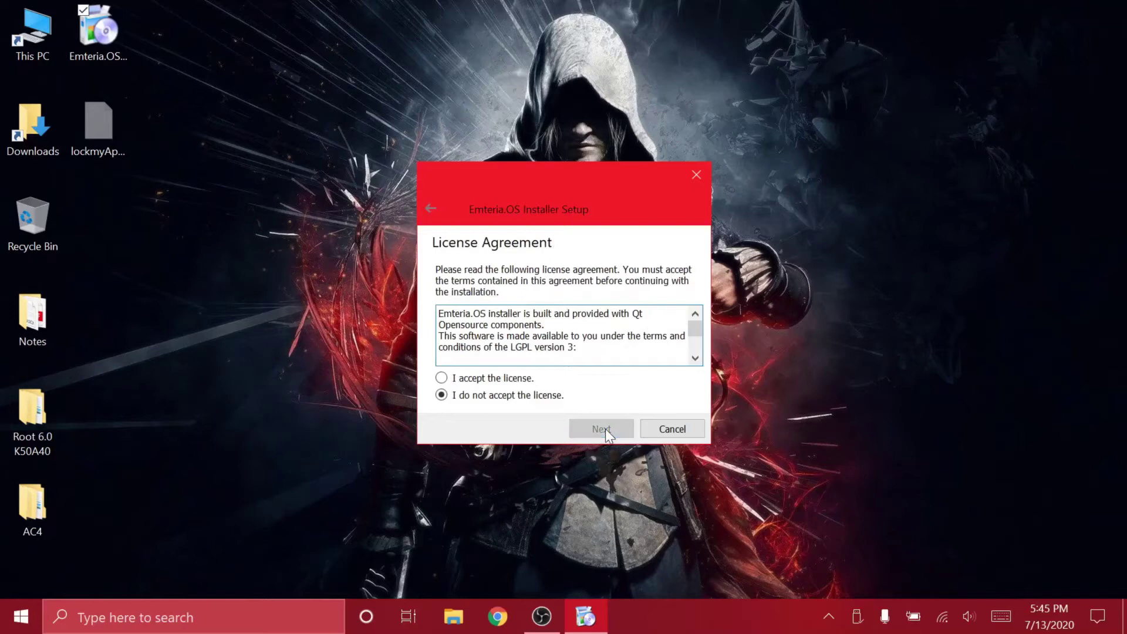
left_click(489, 379)
left_click(611, 432)
left_click(613, 432)
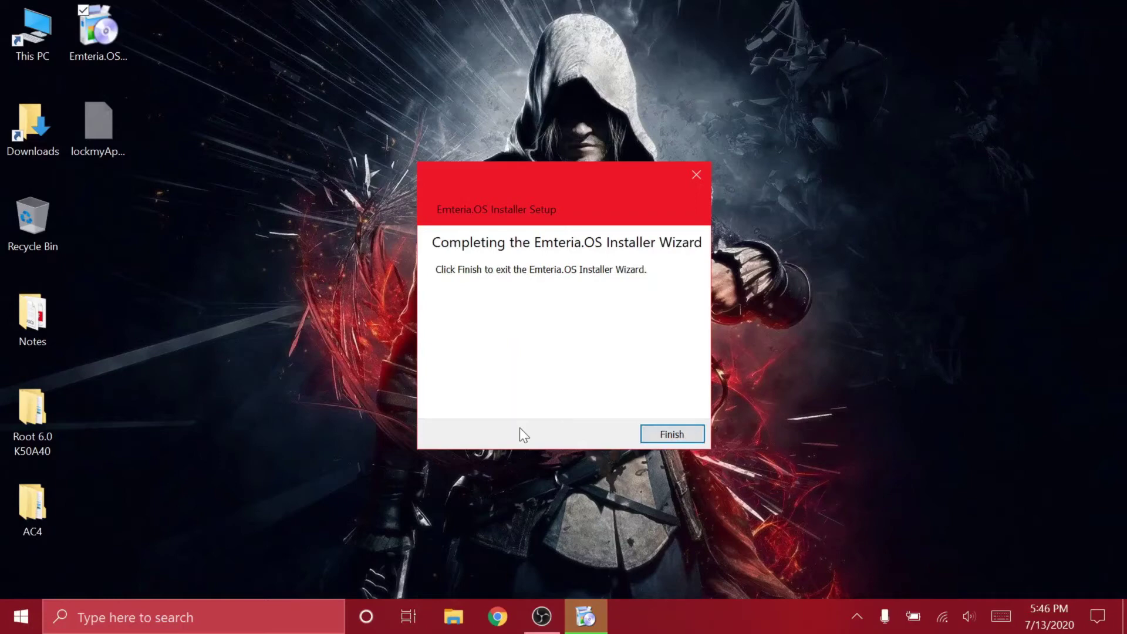
left_click(688, 438)
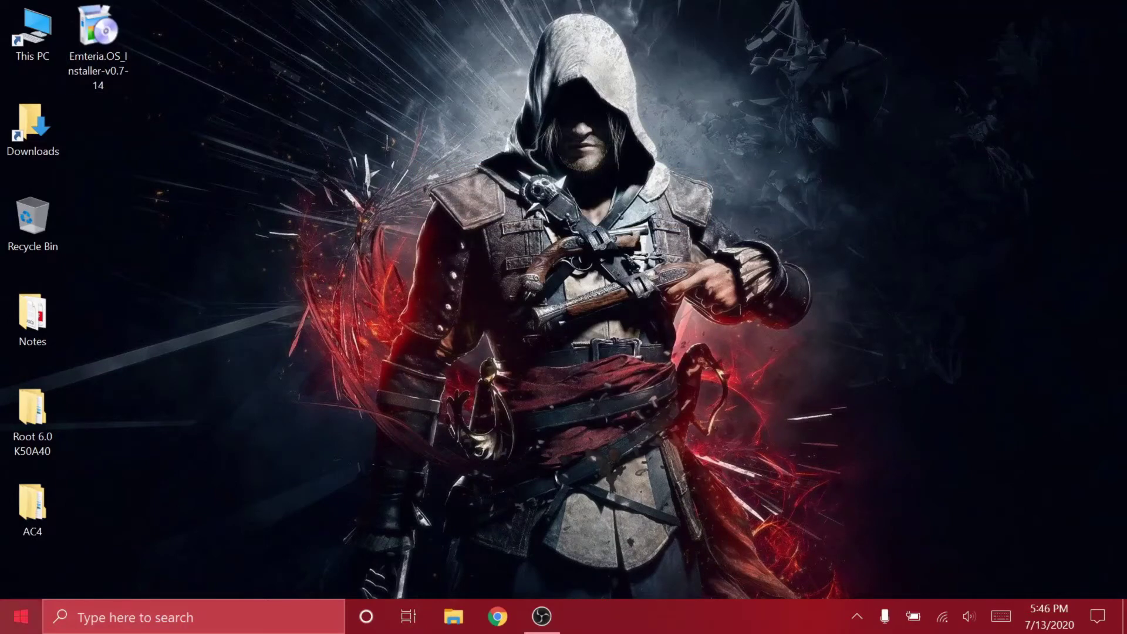
- Launch emteria.OS Installer from Start and log in with the account e-mail and password
left_click(22, 616)
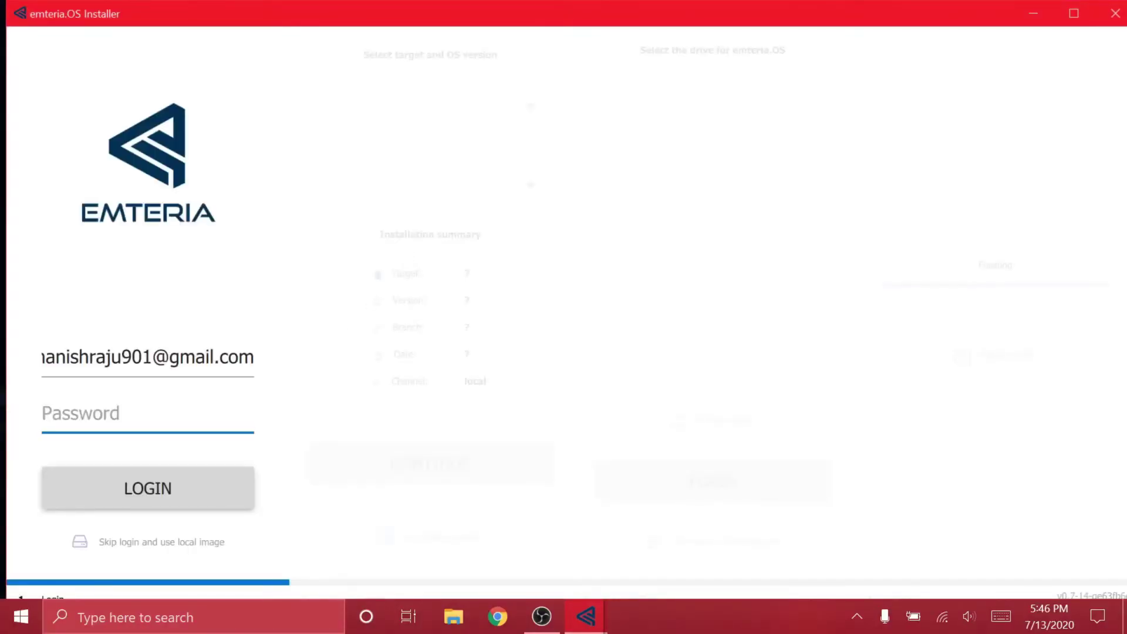
type("aaaaaaaa")
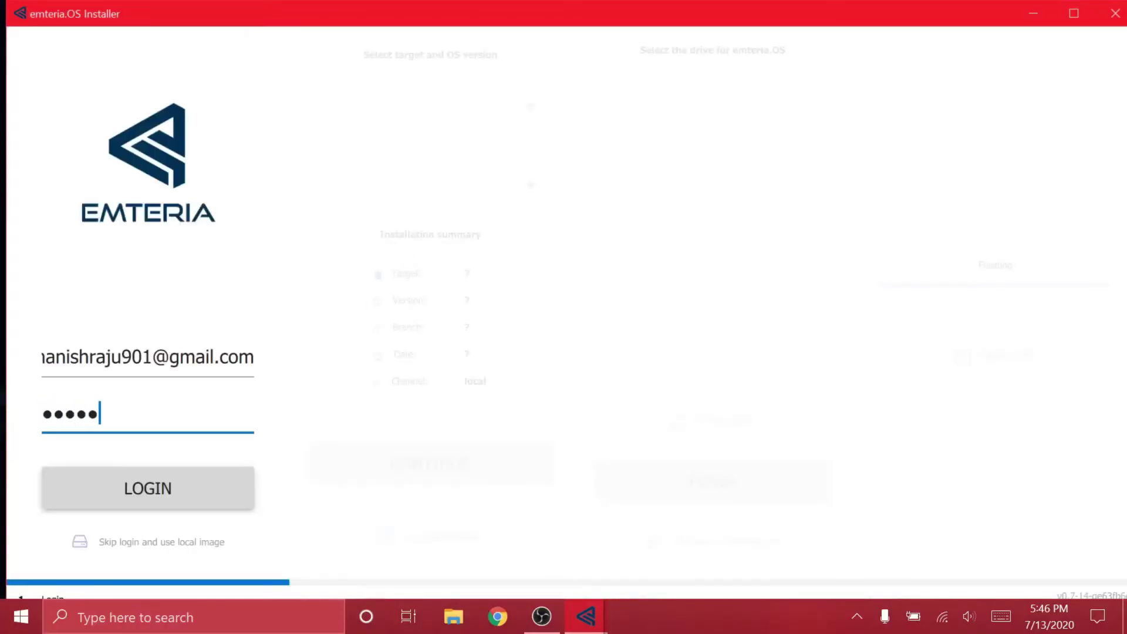
key("Return")
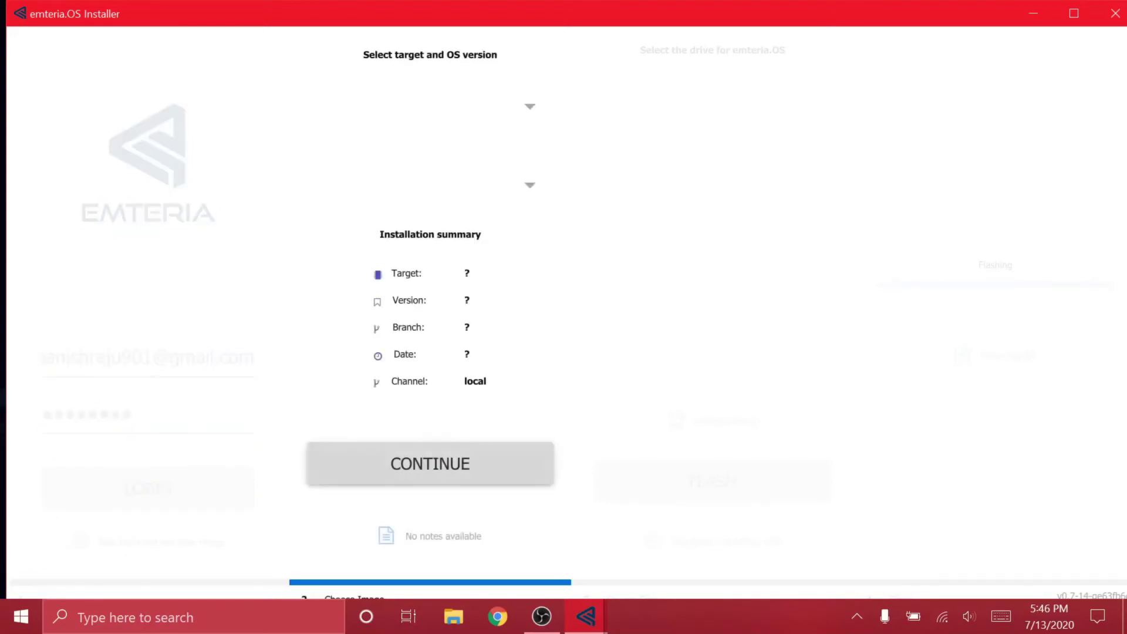
- Pick Raspberry Pi 3B/B+ as target with emteria.OS v1.1.0 and continue to the drive step
left_click(452, 114)
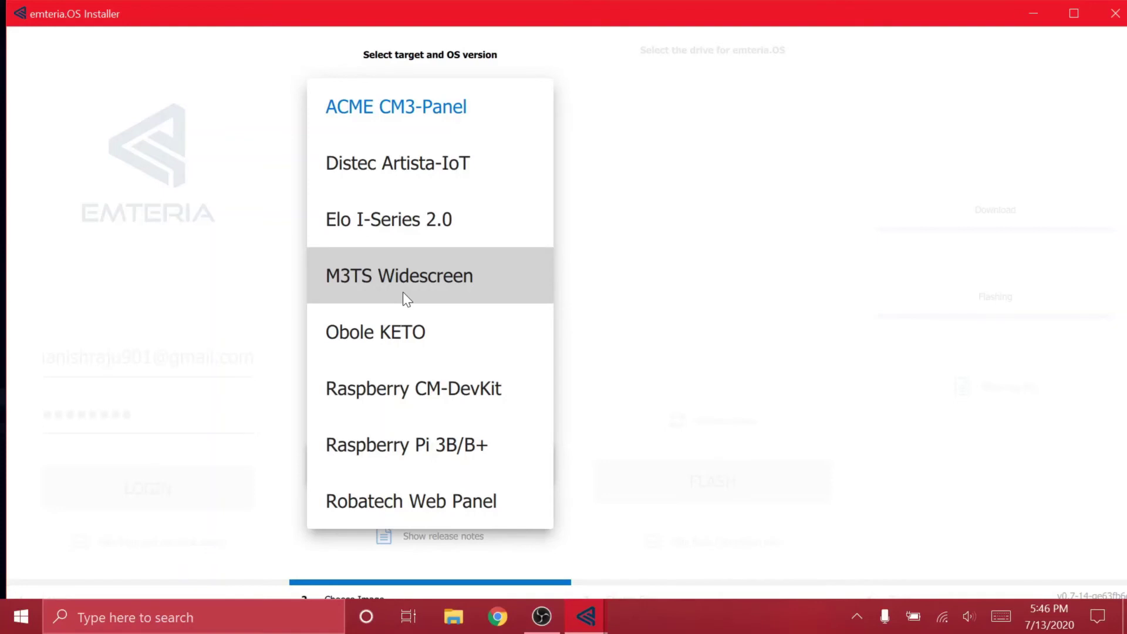
left_click(468, 450)
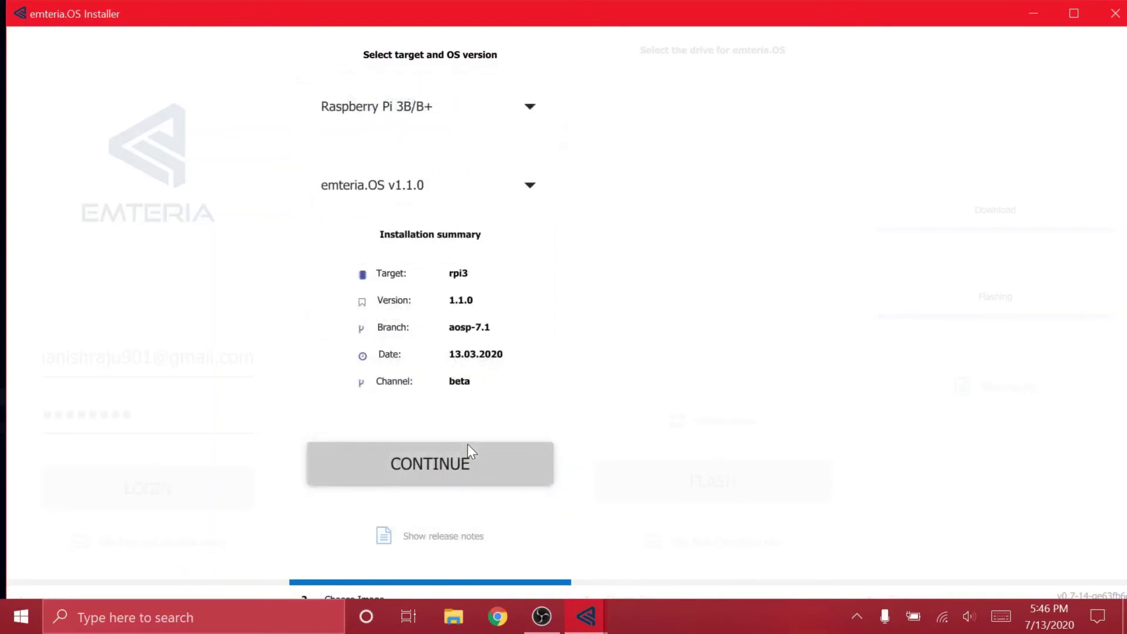
left_click(445, 471)
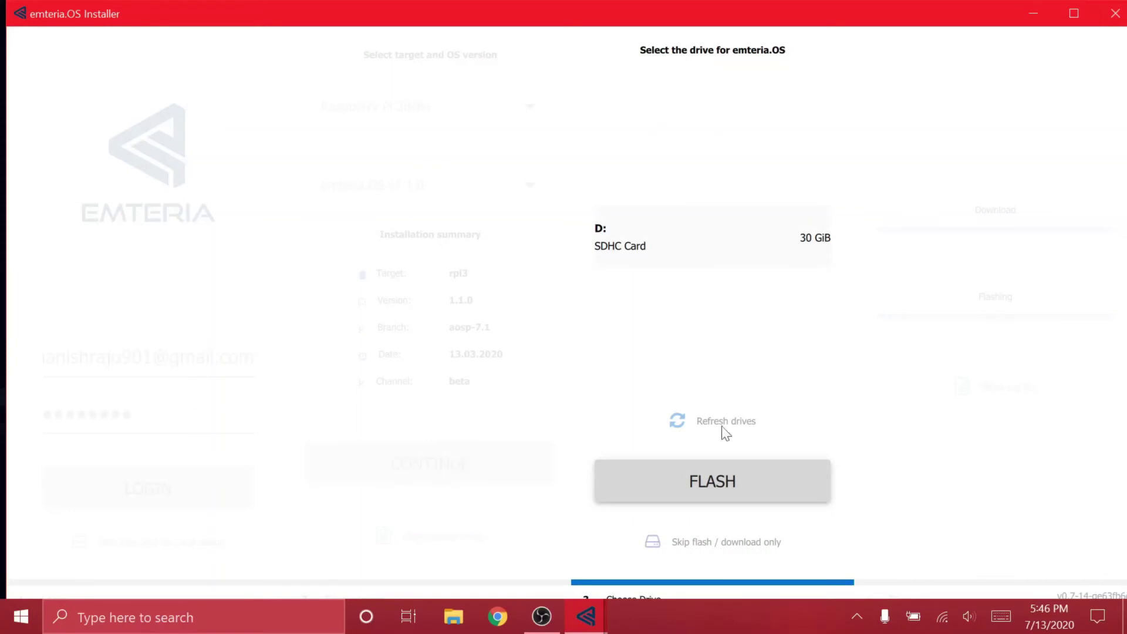
- Start flashing to the 30 GiB card D: and confirm that all its data will be erased
left_click(722, 485)
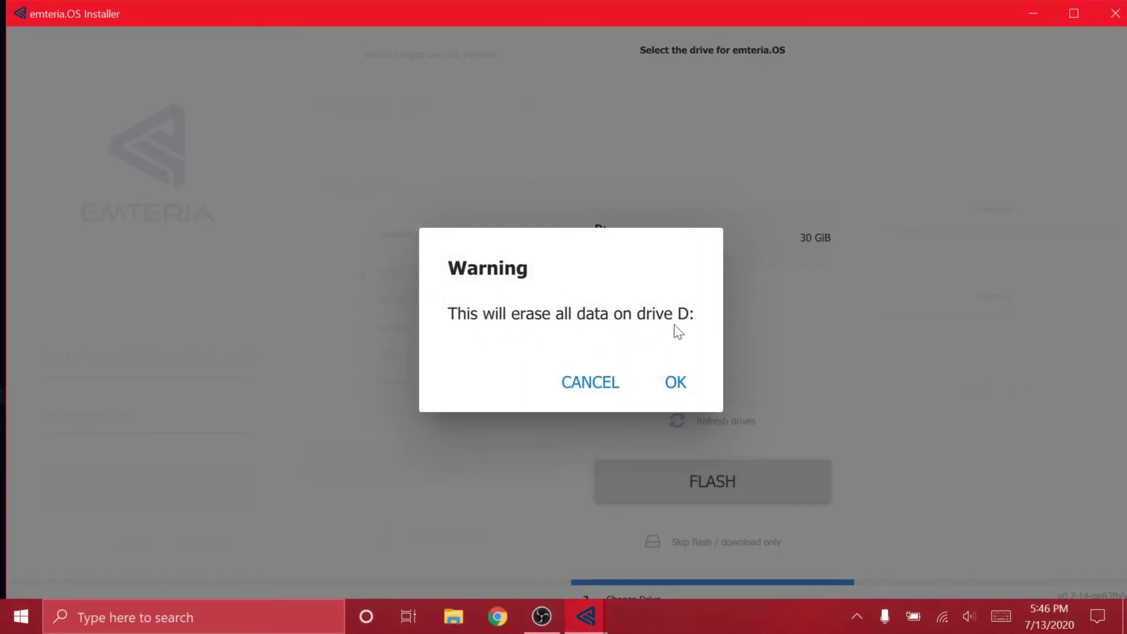
left_click(674, 384)
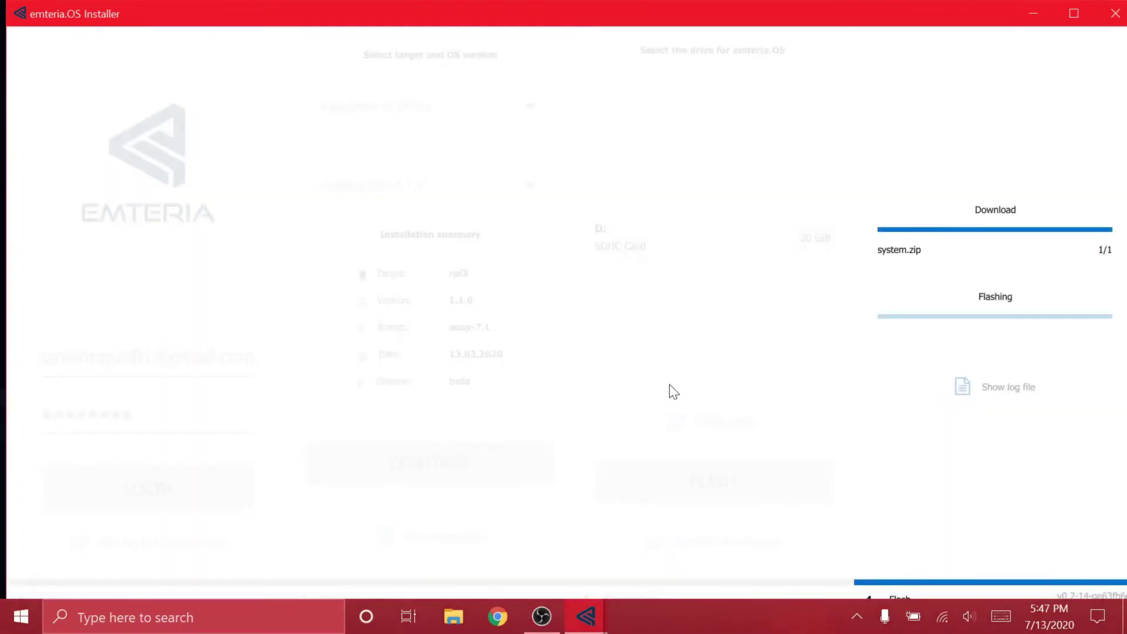